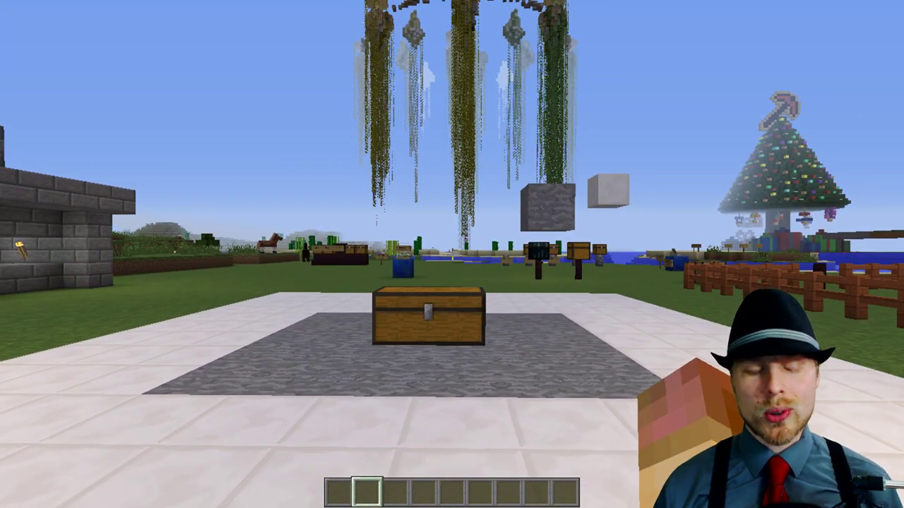
Get the wooden axe selection wand with //wand.
key("s")
key("a")
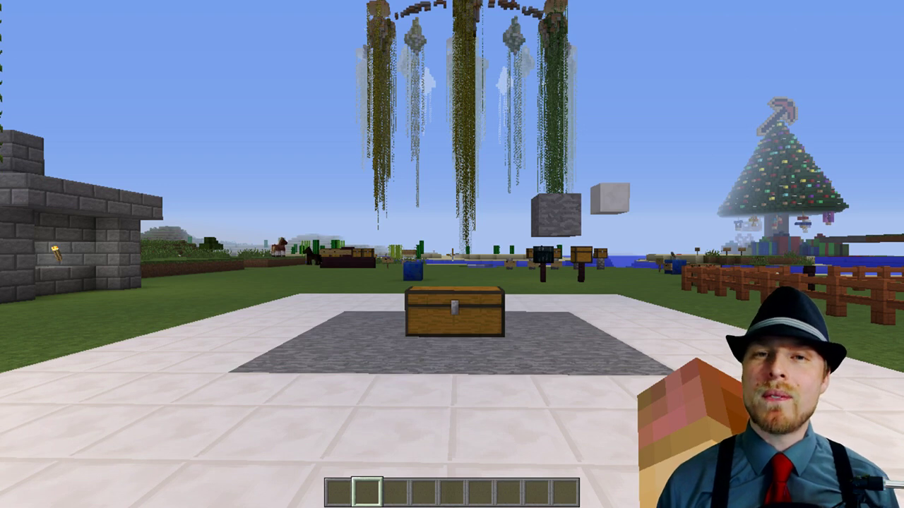
type("//")
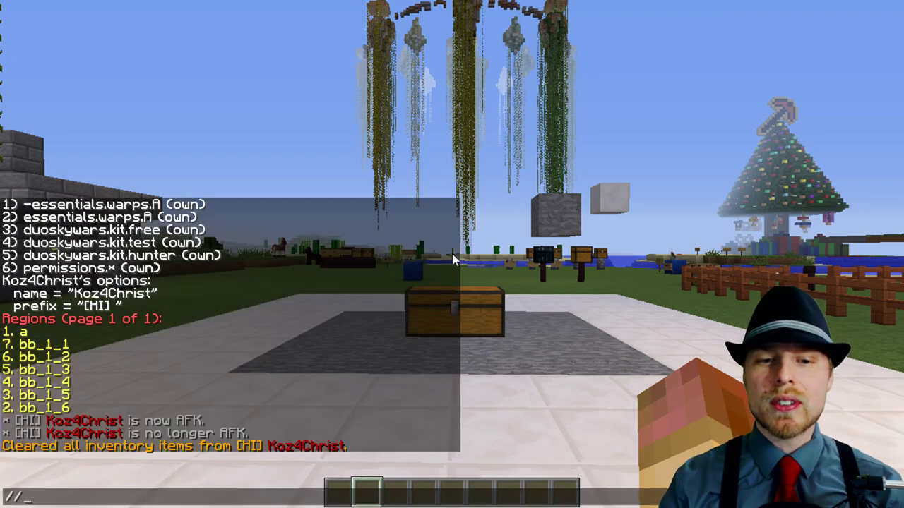
type("wand")
key("Return")
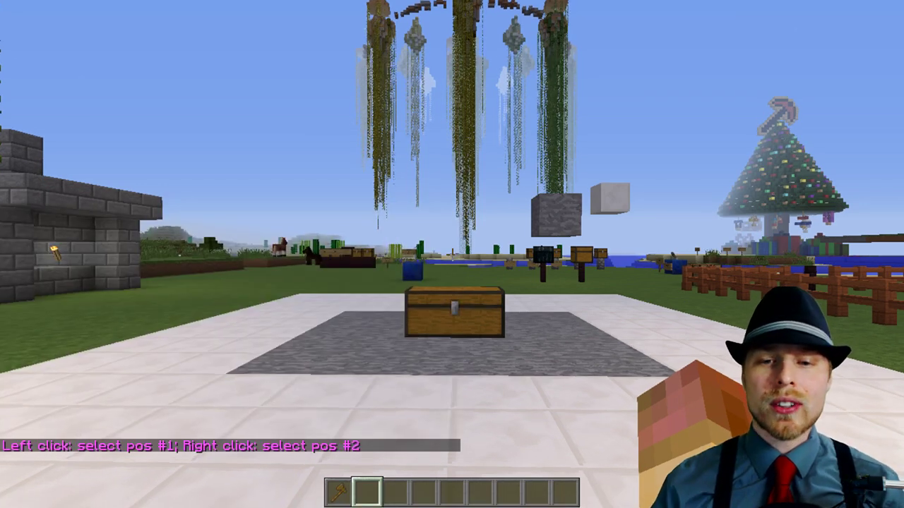
Select the cuboid from (109, 66, 3) to (120, 62, -8) around the chest.
key("w")
key("w")
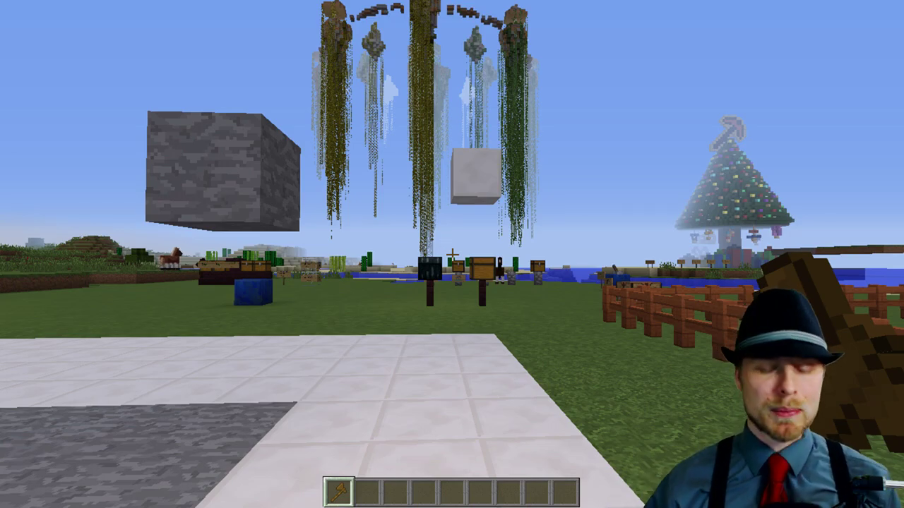
left_click(452, 254)
right_click(452, 255)
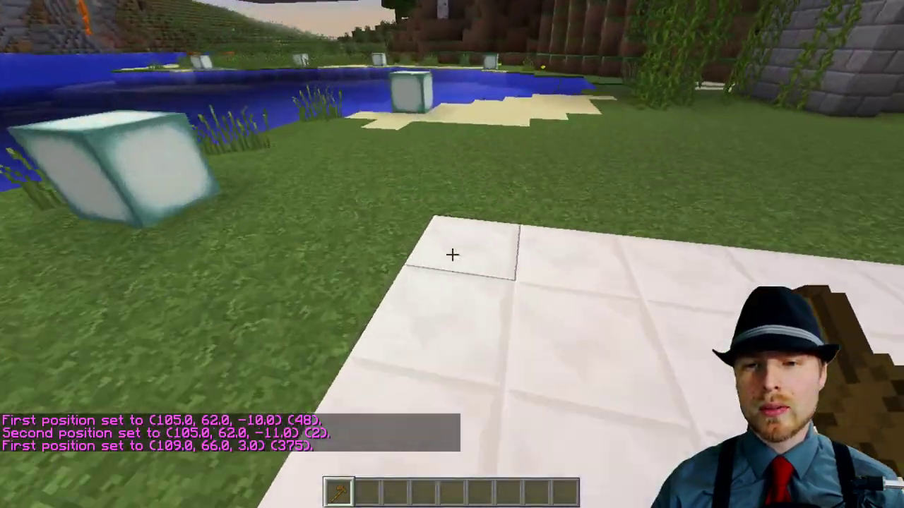
right_click(452, 254)
key("s")
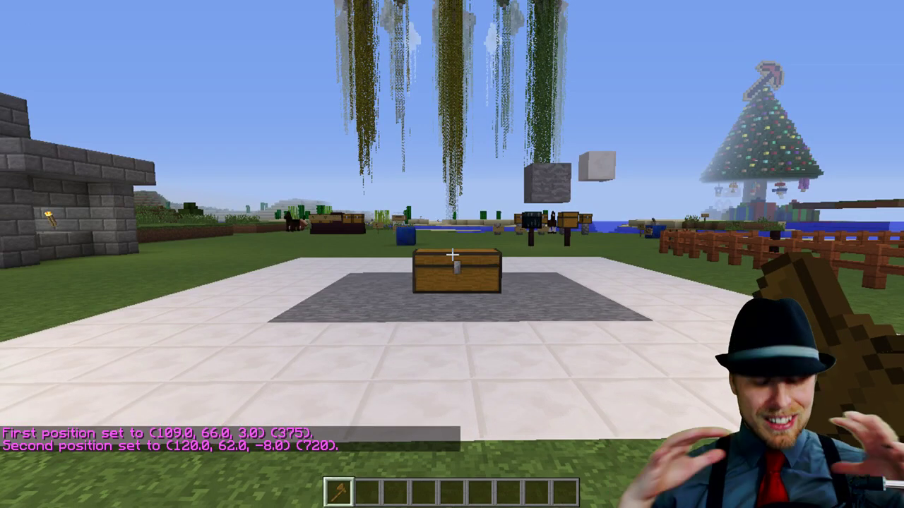
key("slash")
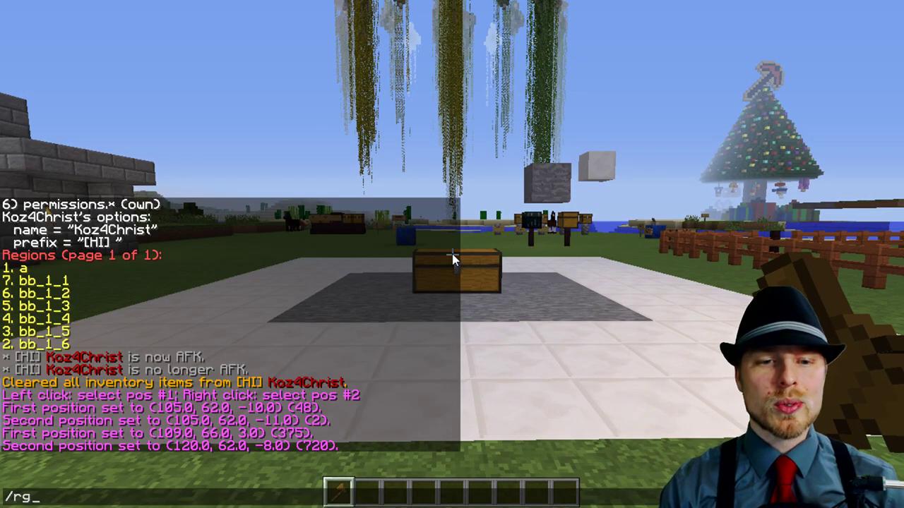
Define region A from the selected chest area with rg define A.
type("rg define A")
key("Return")
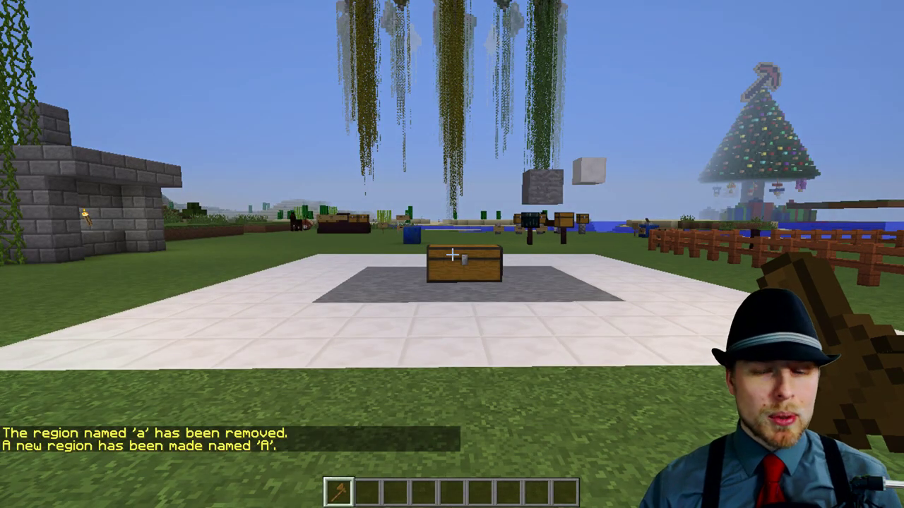
key("s")
key("t")
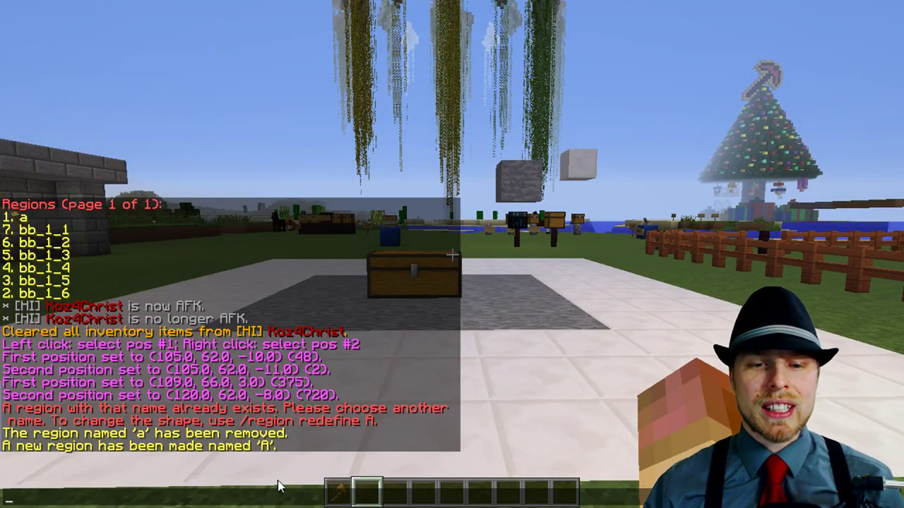
key("Escape")
Confirm floor blocks inside A can't be broken and the chest won't open.
key("w")
left_click(452, 254)
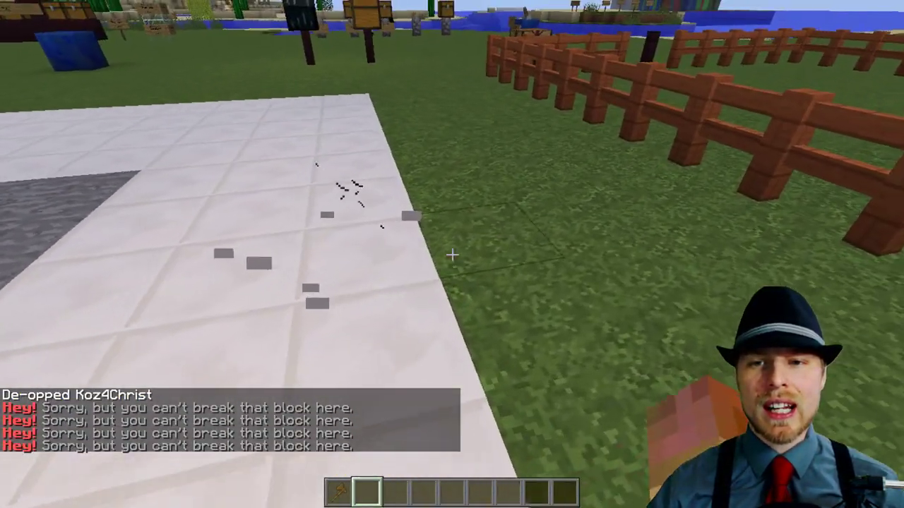
left_click(452, 254)
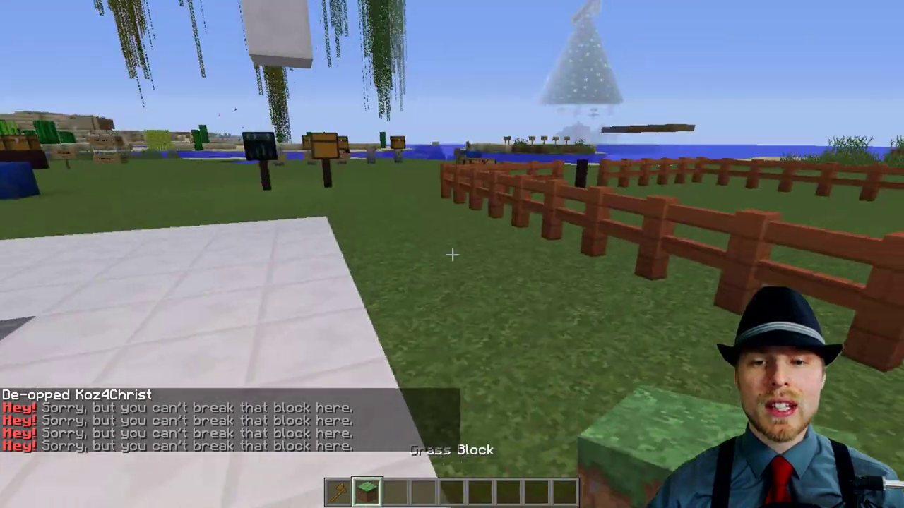
key("q")
left_click(452, 254)
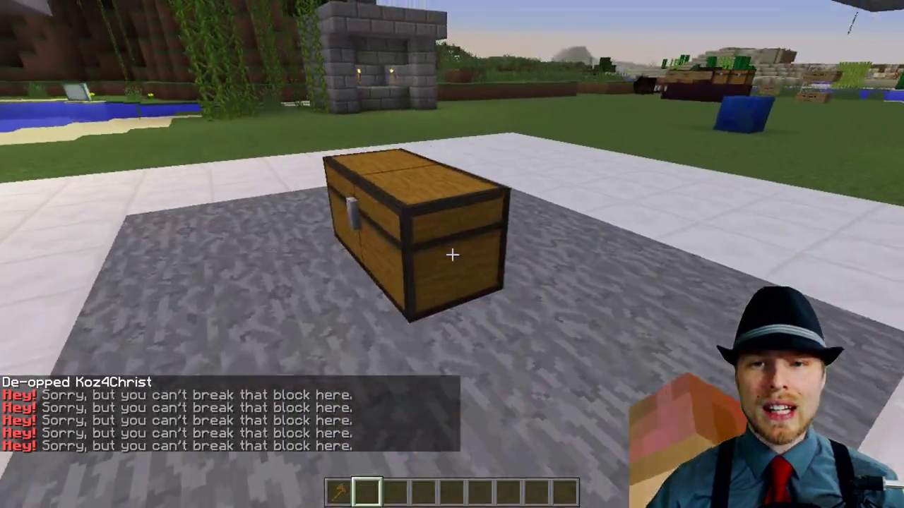
right_click(452, 254)
right_click(452, 255)
key("s")
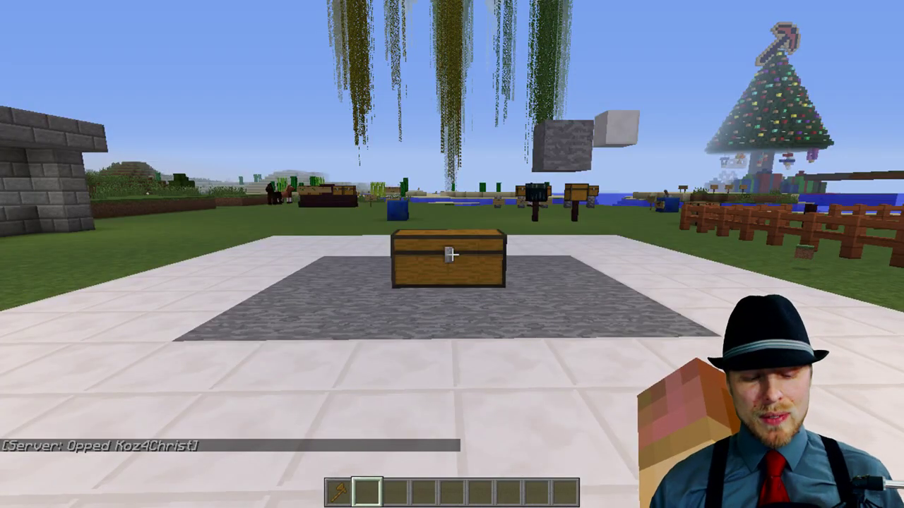
Show region A's info (cuboid, priority 0, no flags) and the seven-region list.
key("s")
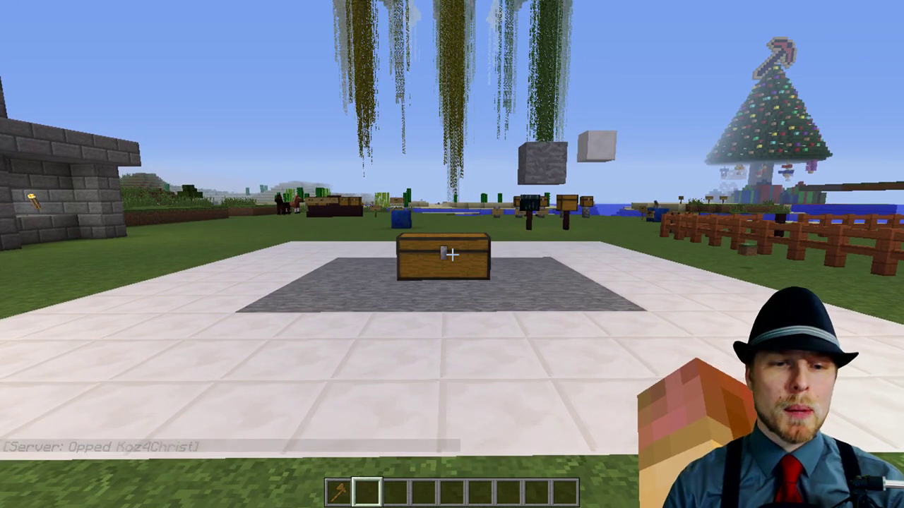
type("/rg info A")
key("Return")
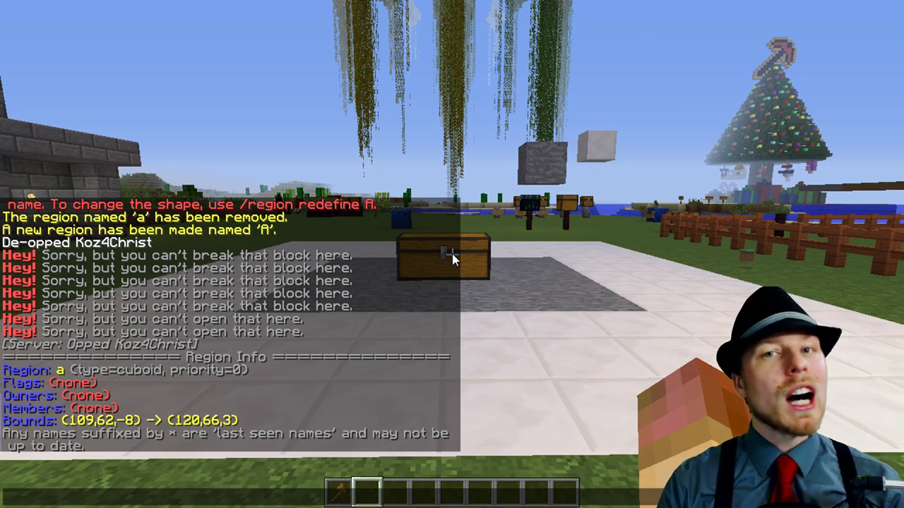
type("/rg list")
key("Return")
key("t")
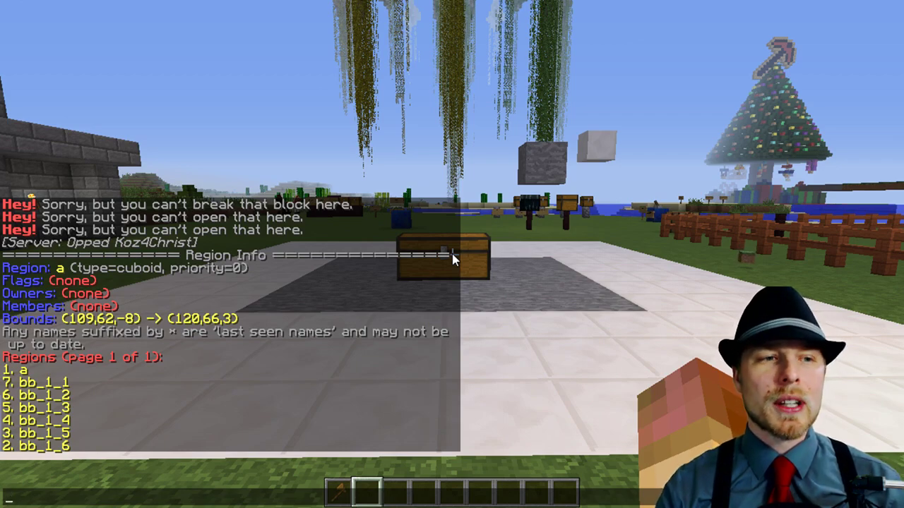
Redefine region a to the smaller area (112, 65, -1) to (117, 62, -5).
key("Escape")
key("w")
key("1")
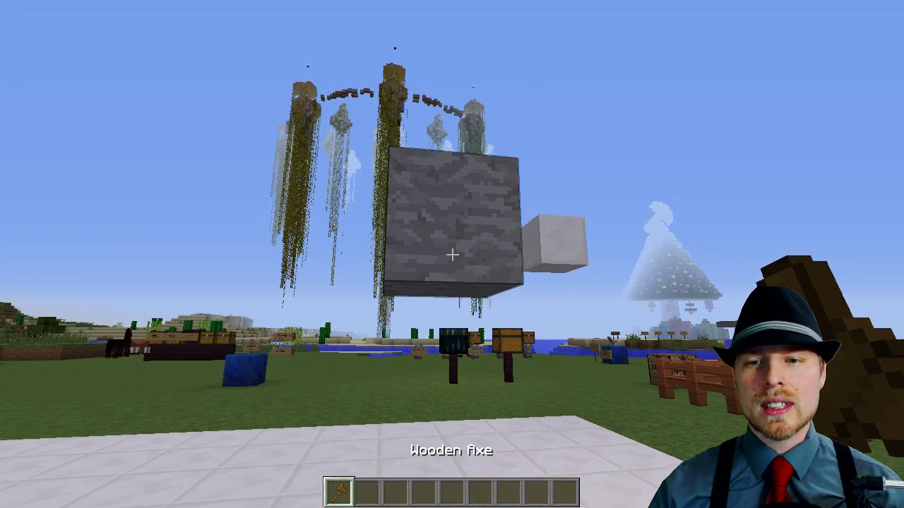
left_click(452, 254)
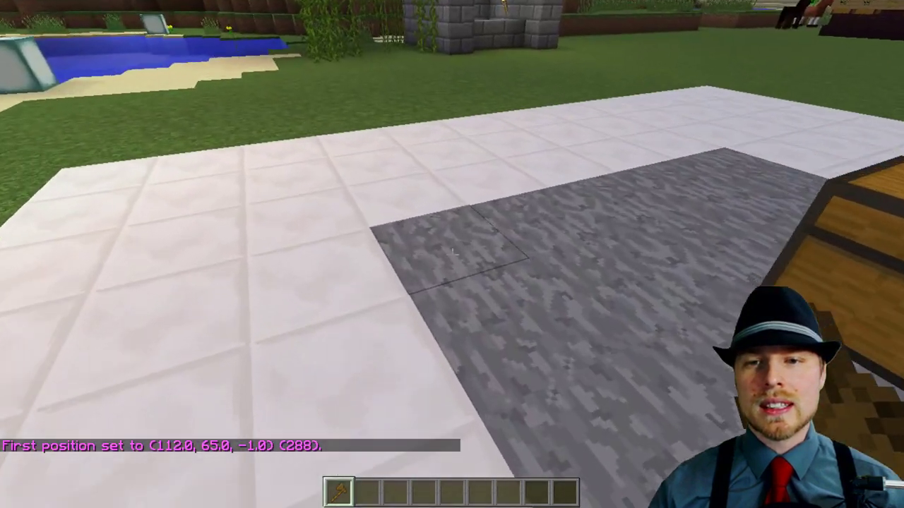
right_click(452, 254)
key("slash")
type("rg redefine a")
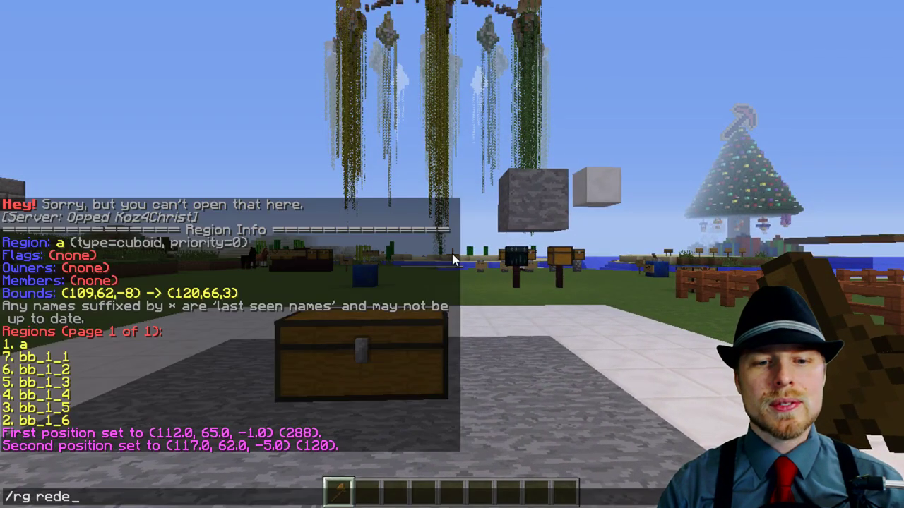
key("Return")
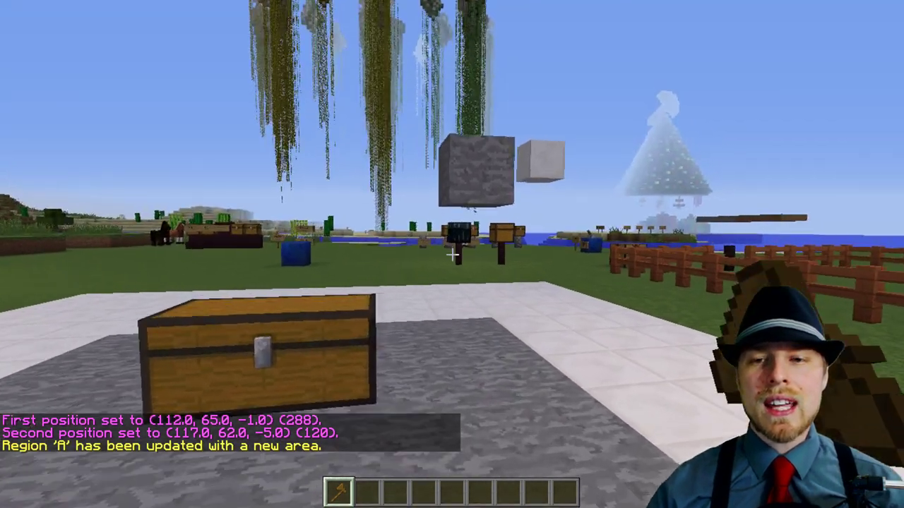
Check with /rg info that this spot now reports only the global region.
key("2")
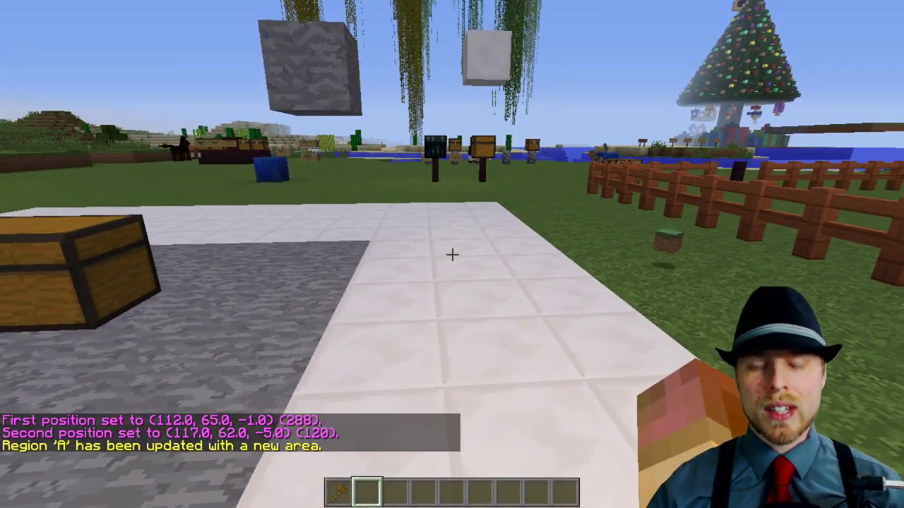
type("/")
type("rg info")
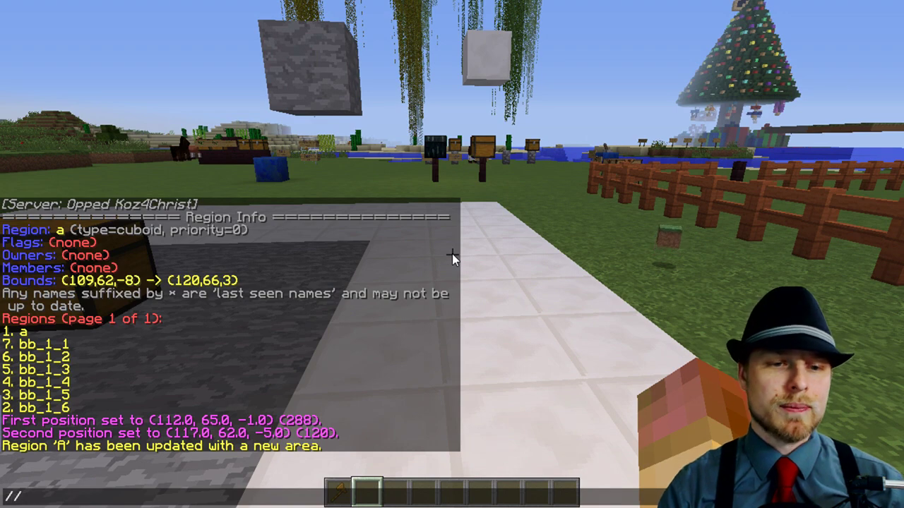
key("Return")
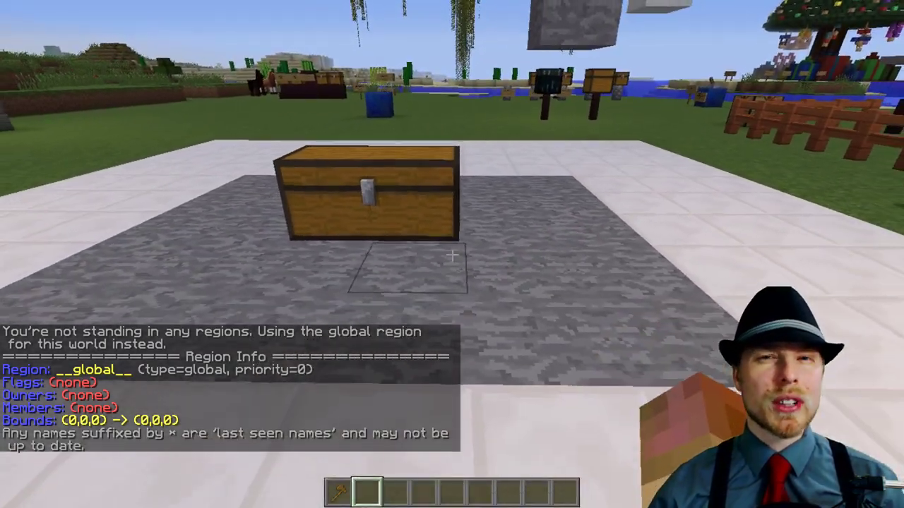
key("w")
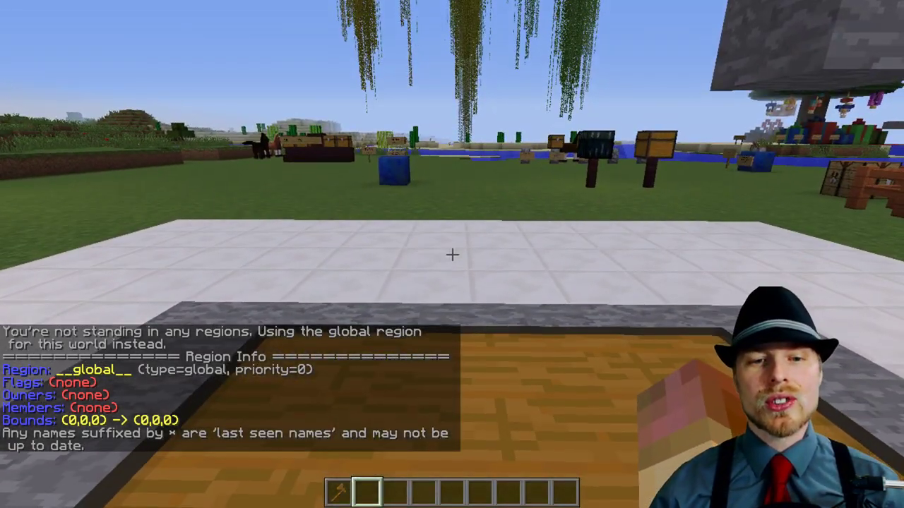
key("s")
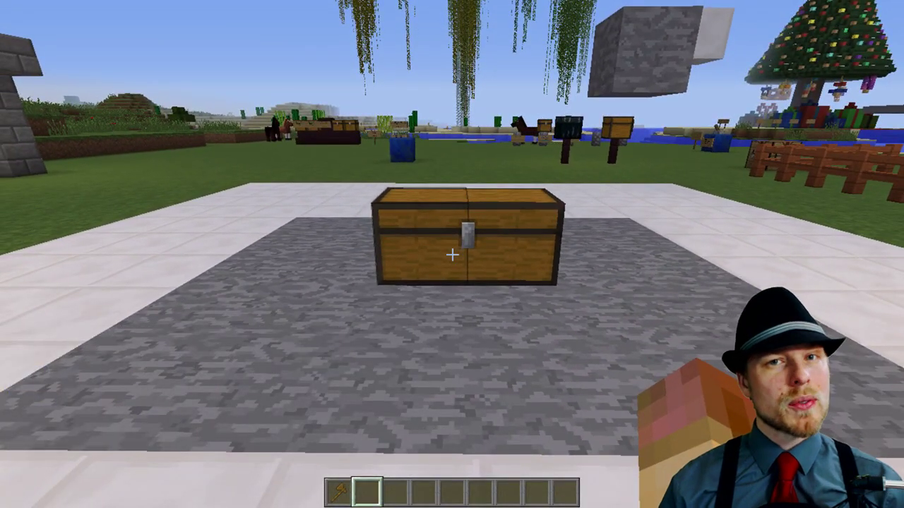
key("w")
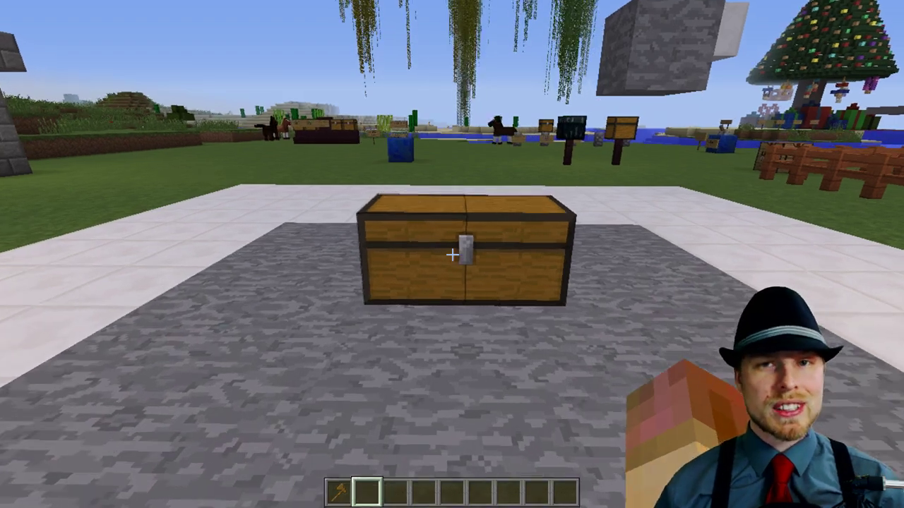
key("s")
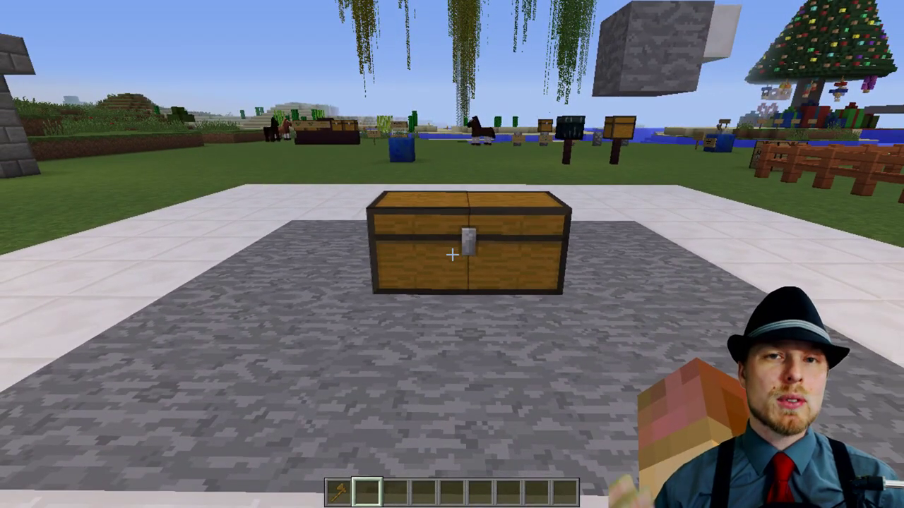
key("w")
key("s")
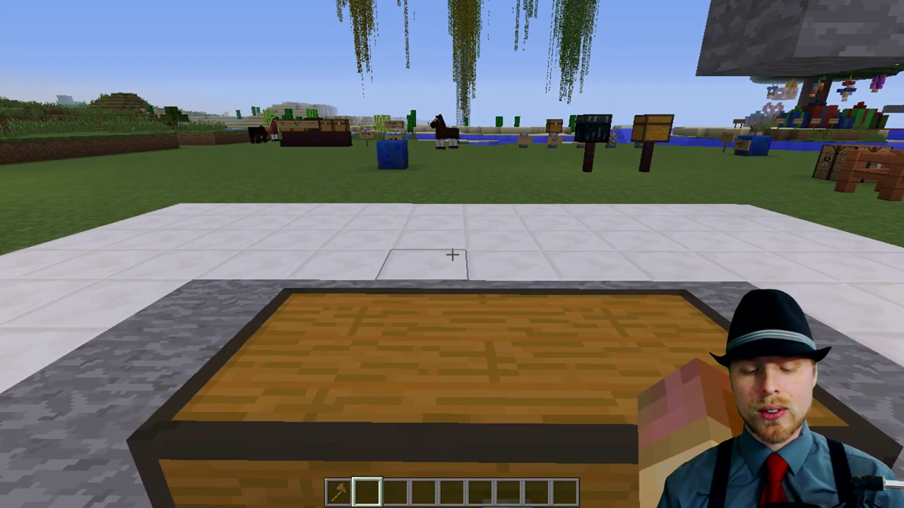
key("s")
key("w")
key("slash")
type("rg info")
key("Return")
key("w")
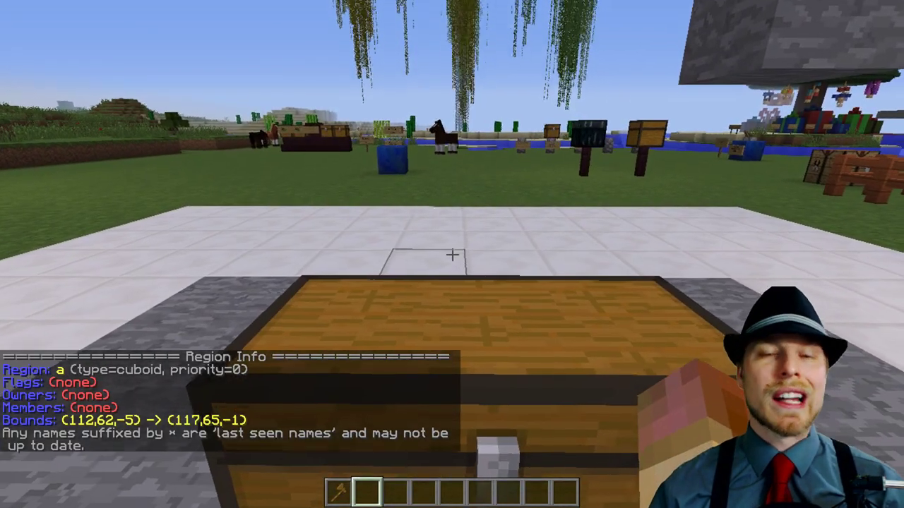
key("s")
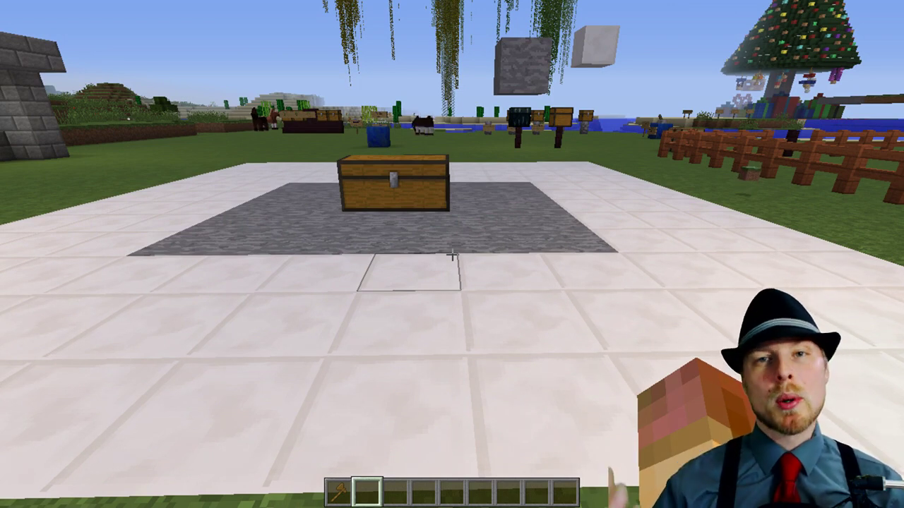
key("w")
key("d")
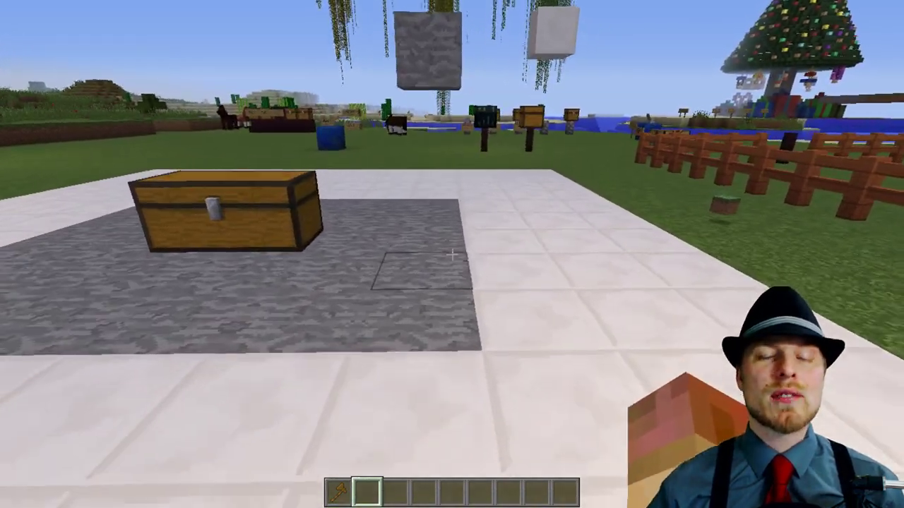
key("1")
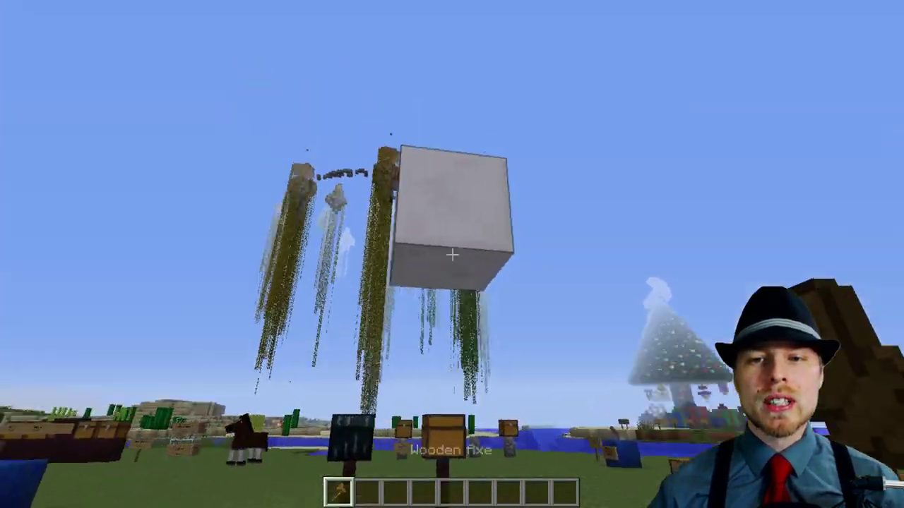
Define region B spanning (109, 62, -8) to (120, 66, 3) with rg define B.
left_click(452, 254)
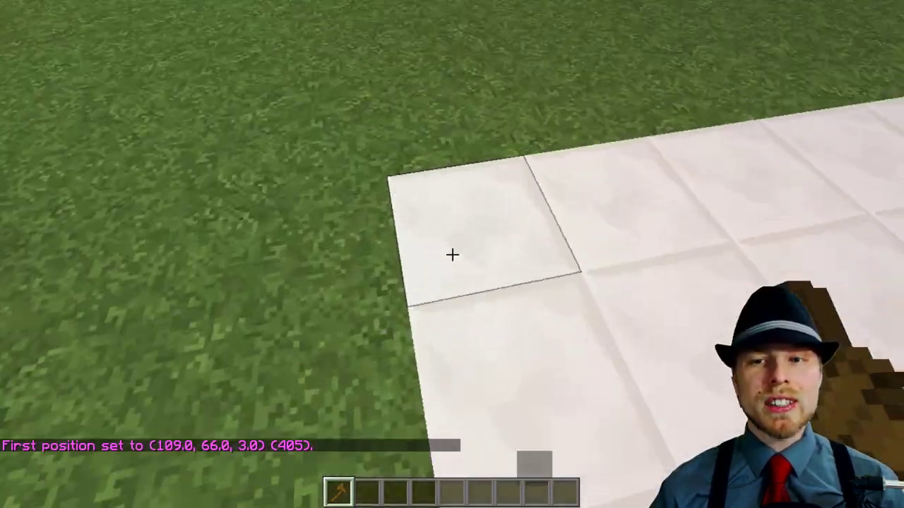
right_click(452, 254)
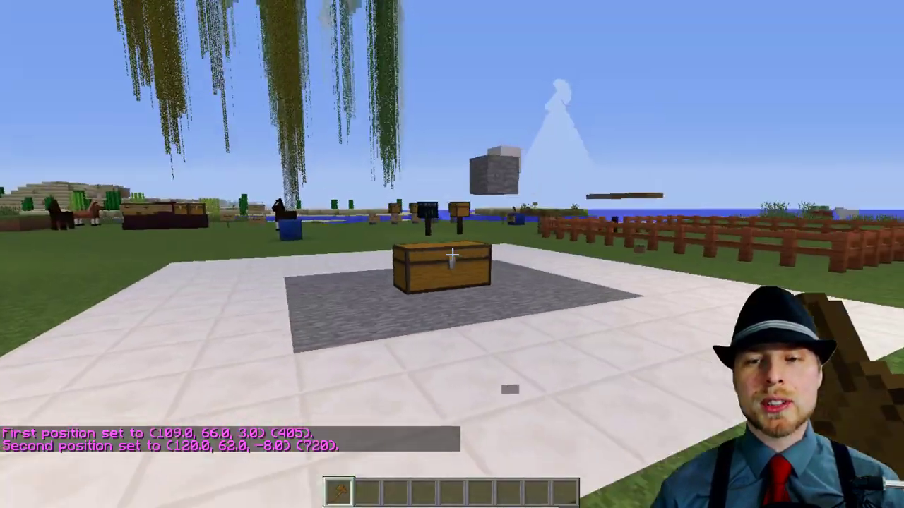
key("d")
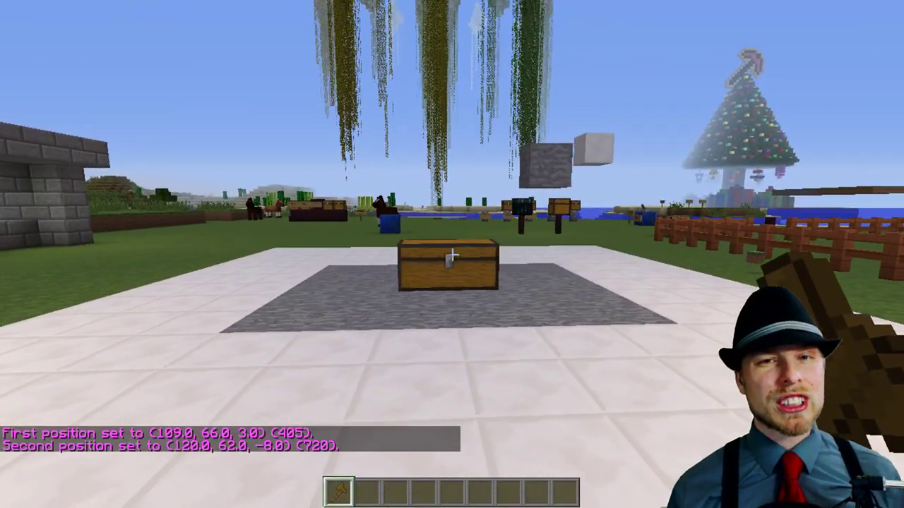
key("slash")
type("rg define B")
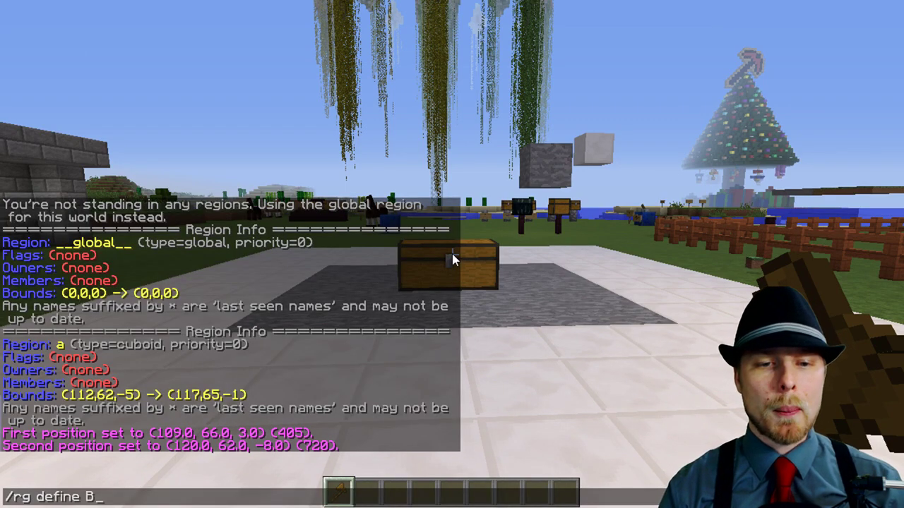
key("Return")
Run rg info at the chest to confirm it lies in both regions a and b.
key("w")
key("slash")
type("rg info")
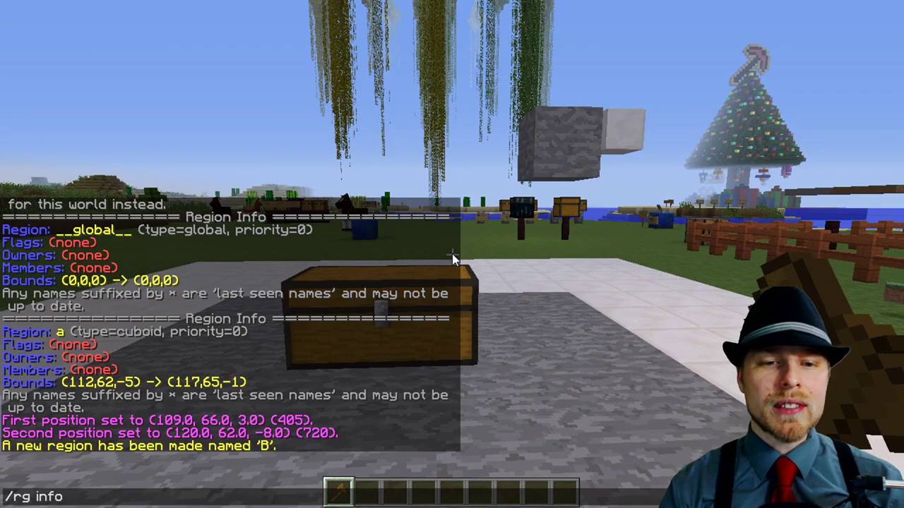
key("Return")
key("s")
key("w")
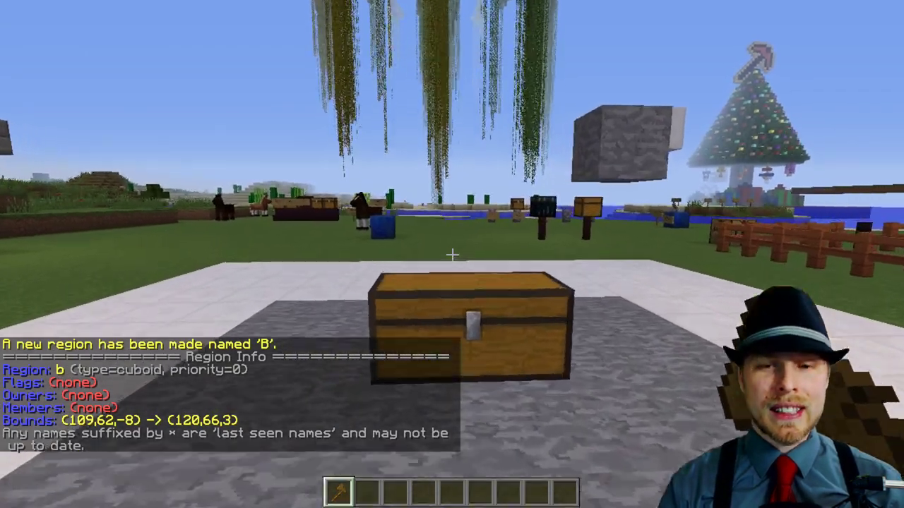
key("w")
key("s")
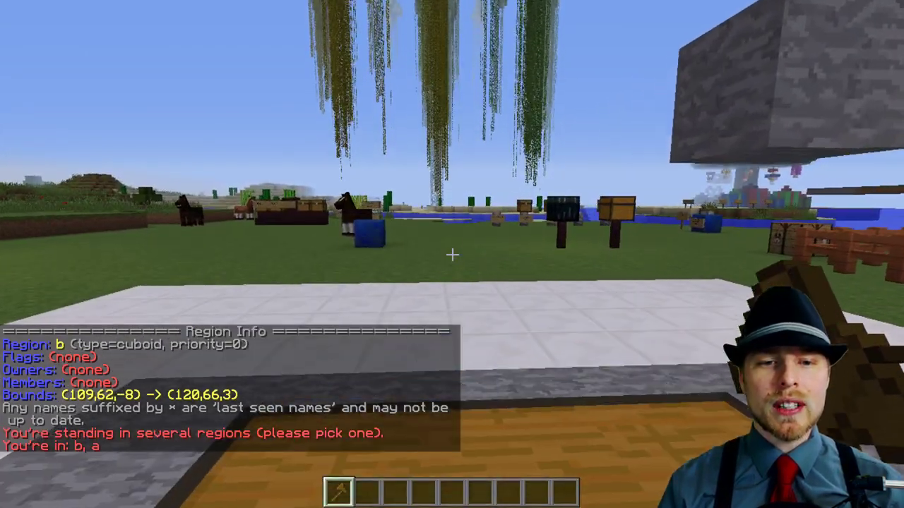
key("w")
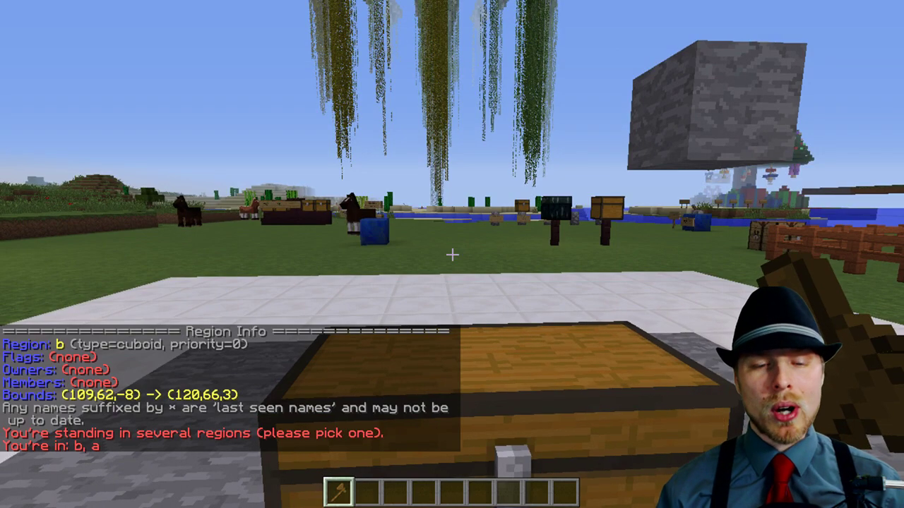
key("s")
key("w")
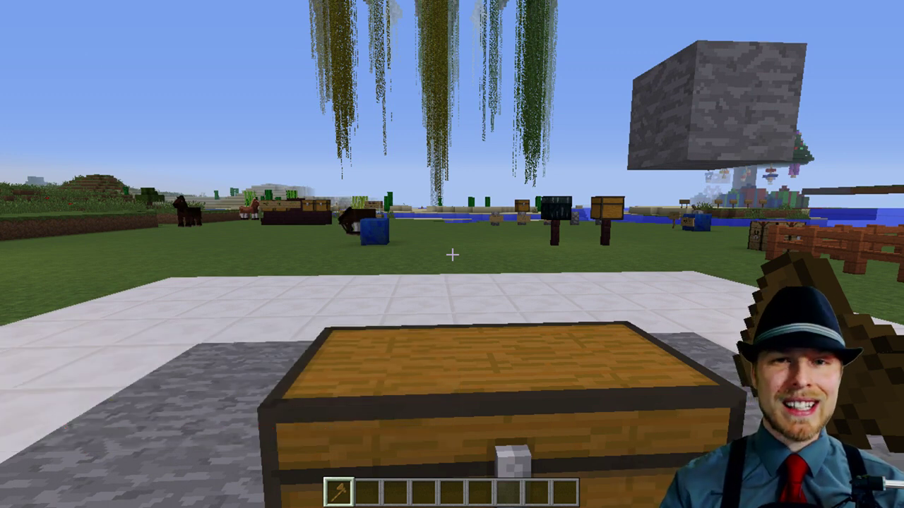
Begin typing the region command to give region a priority 1 in chat.
key("s")
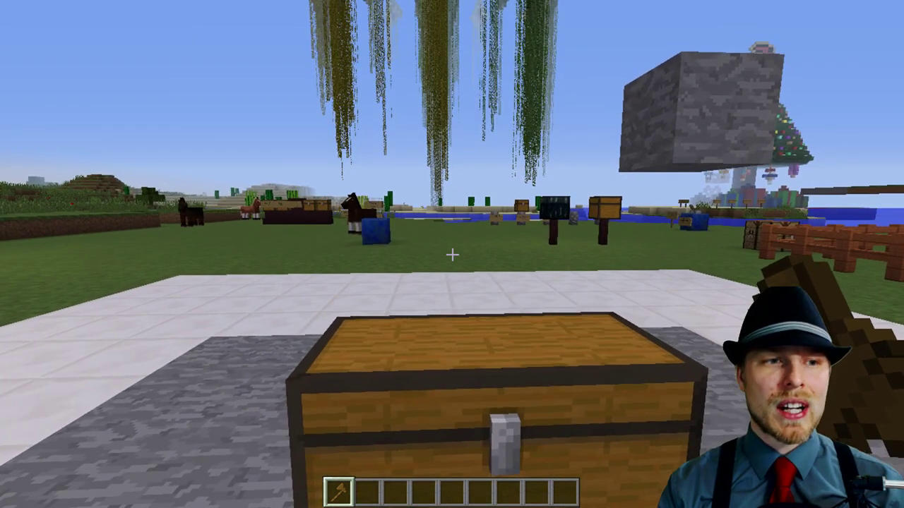
key("slash")
type("rg setpriority A 1")
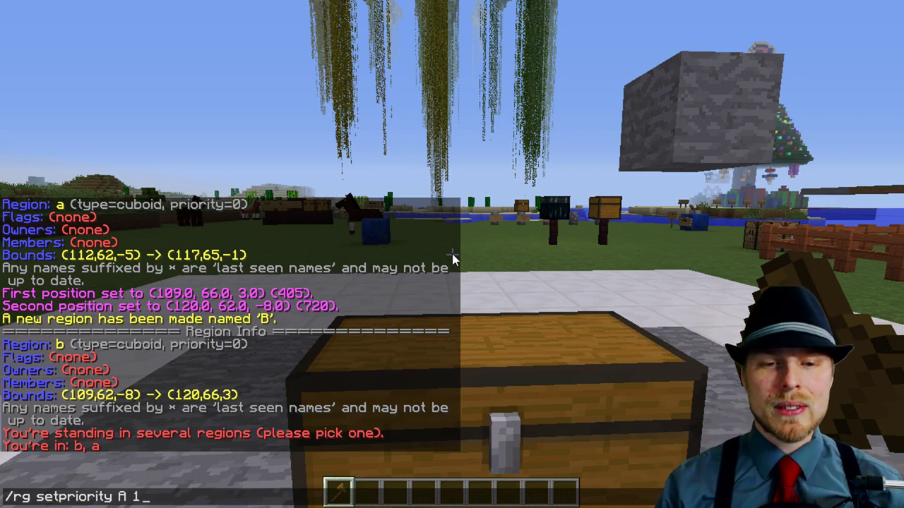
Set region a's priority to 1 and confirm via /rg info it overrides b.
key("Return")
type("/rg info A")
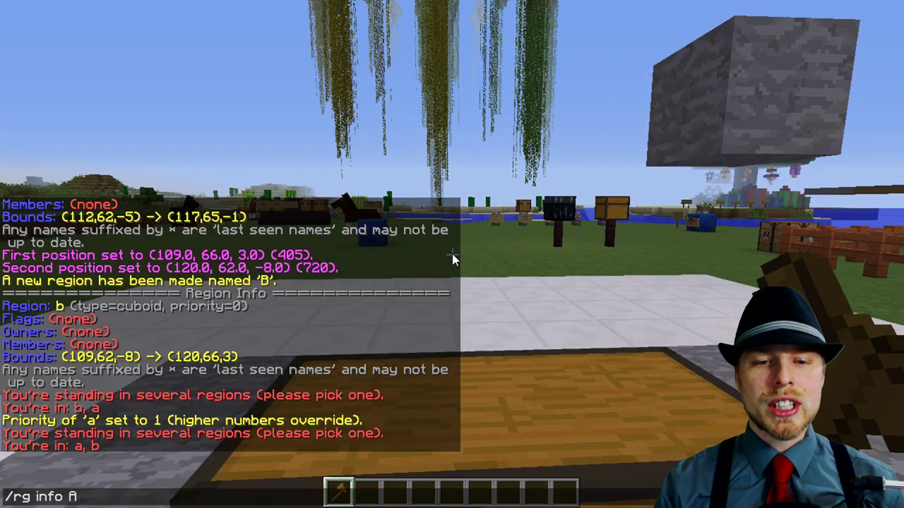
key("Return")
key("w")
key("t")
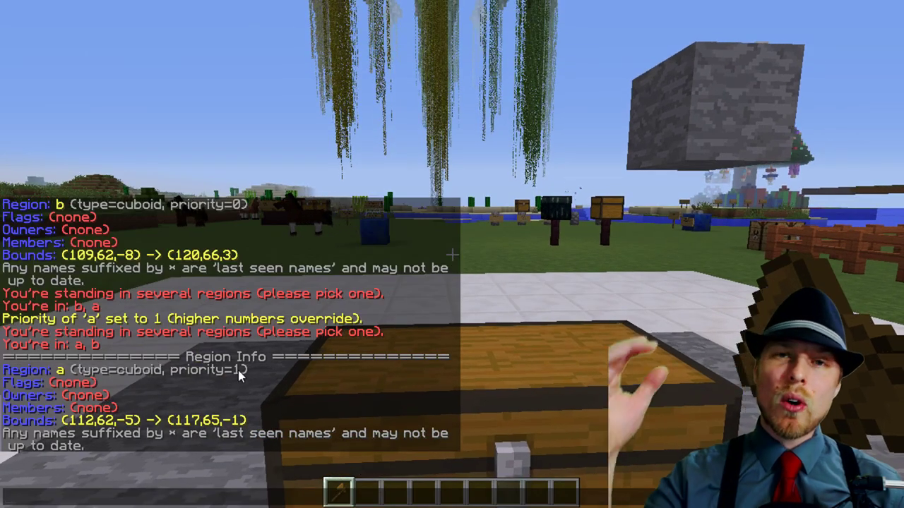
key("Escape")
key("w")
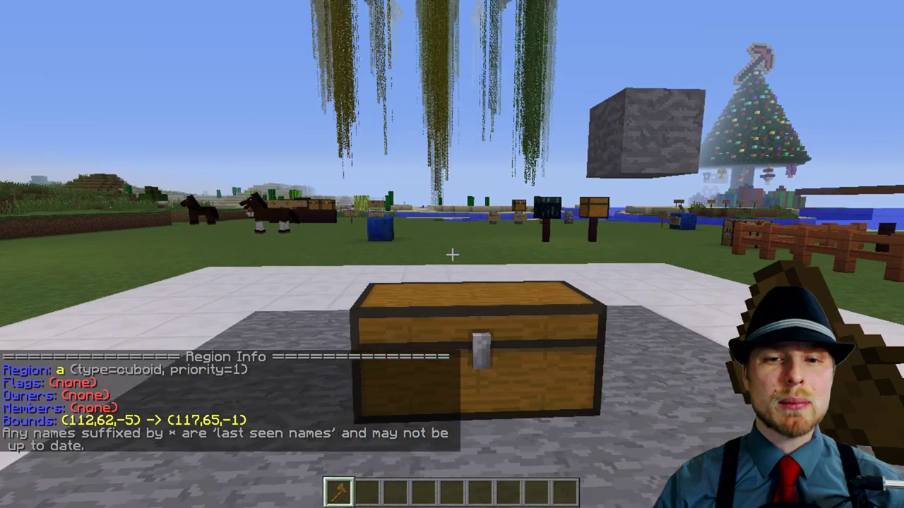
Draft '/rg flag A chest-access allow' in the chat without running it.
key("s")
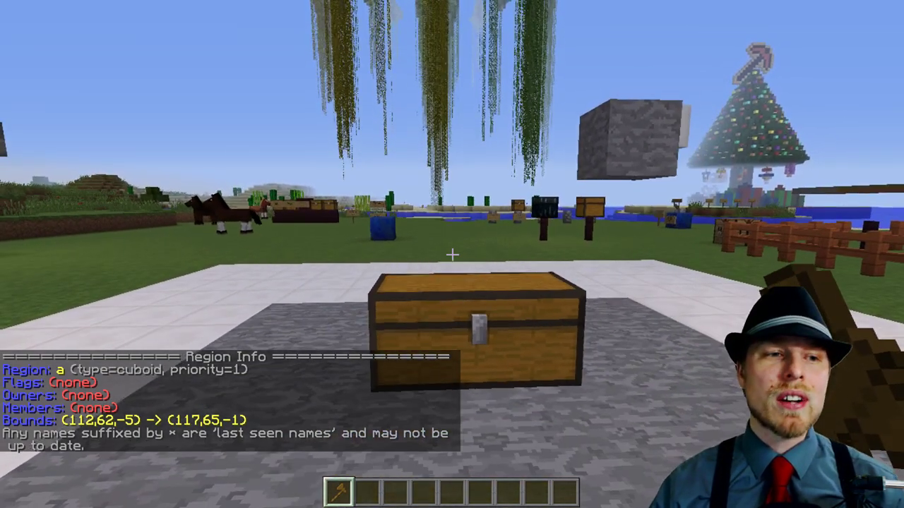
type("dt/rg")
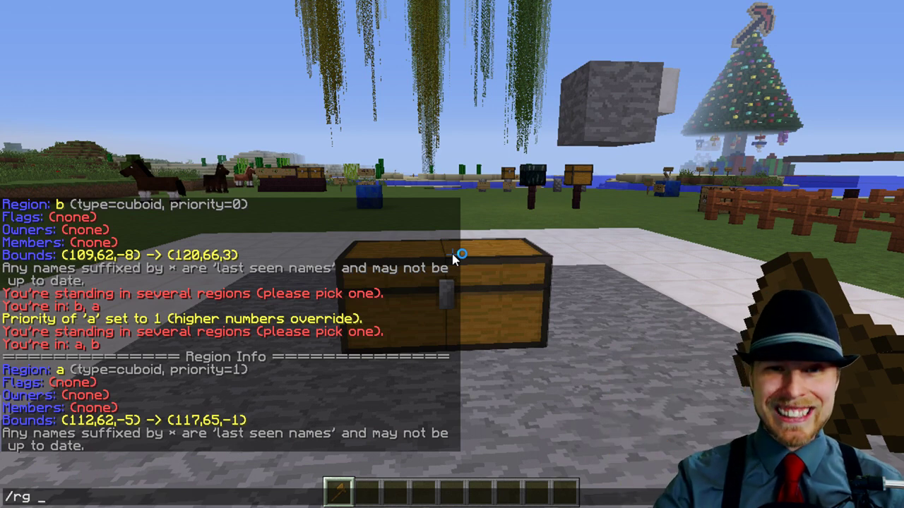
type(" flag")
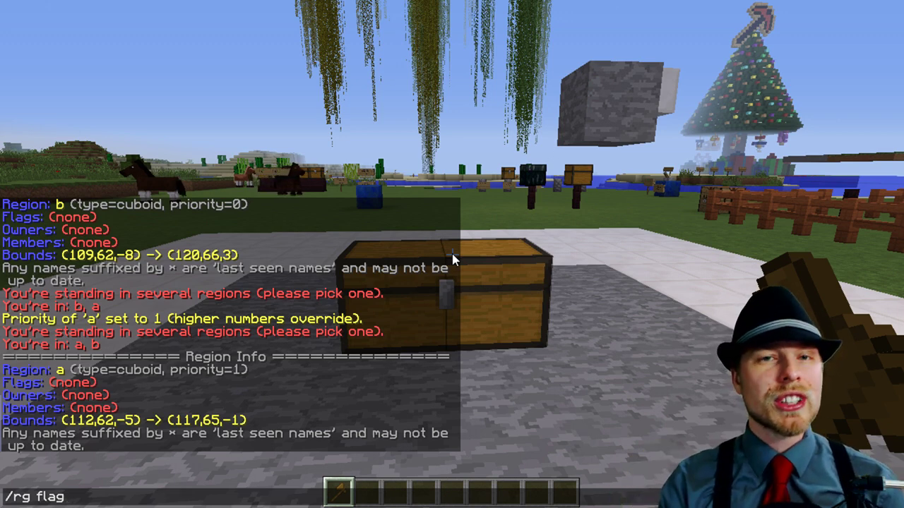
type("A")
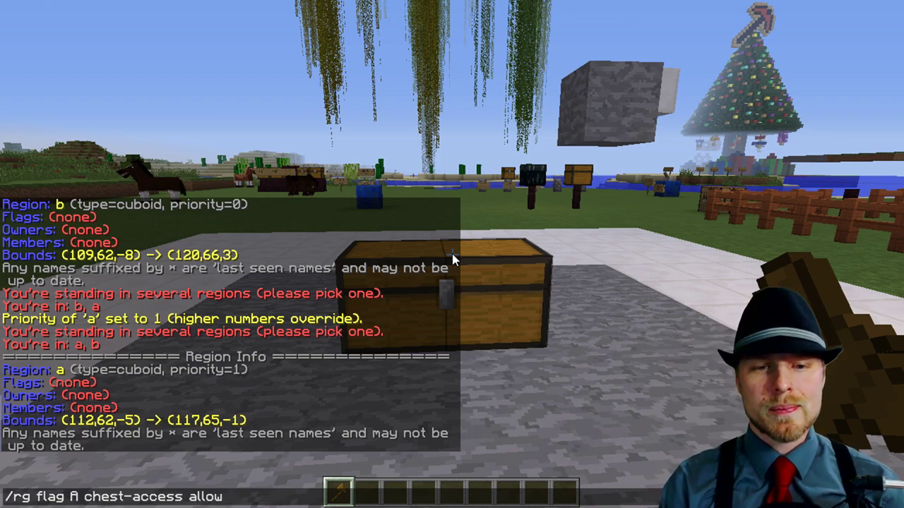
Allow chest-access in region a and confirm floor blocks still can't be broken.
type("chest-access allow")
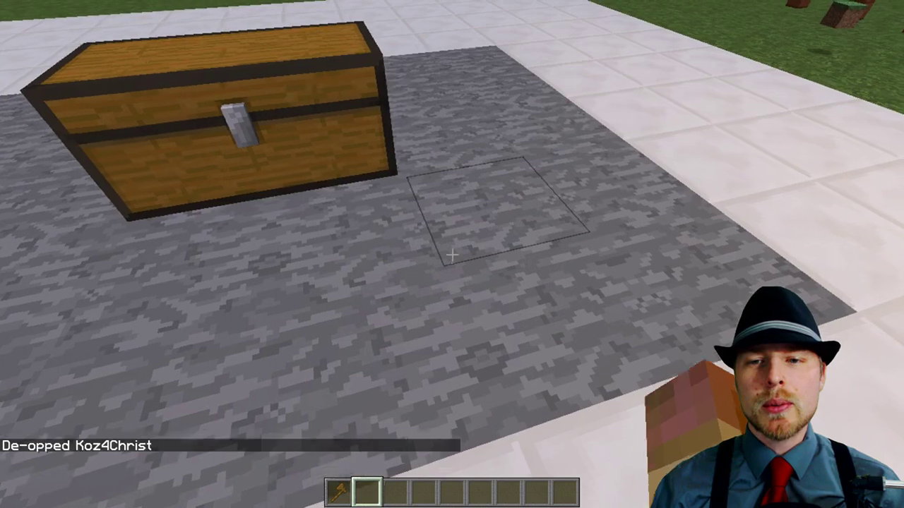
left_click(452, 254)
left_click(452, 254)
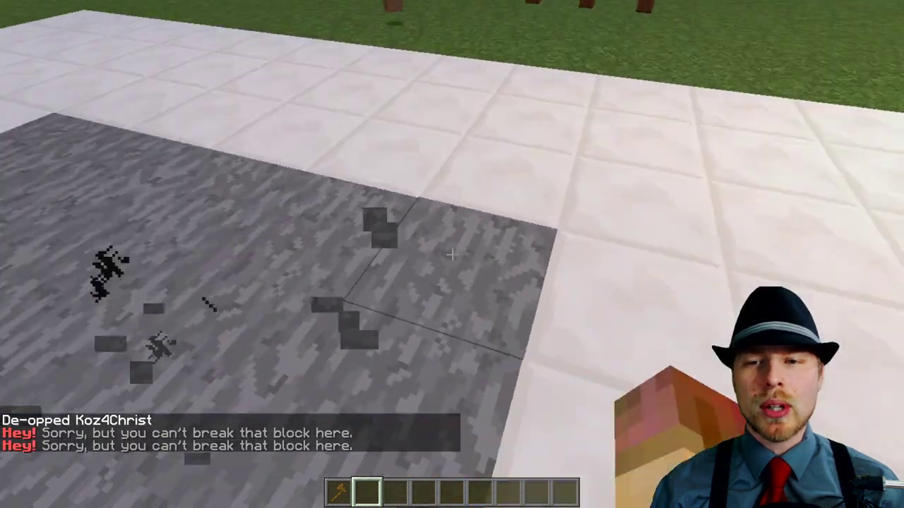
left_click(452, 255)
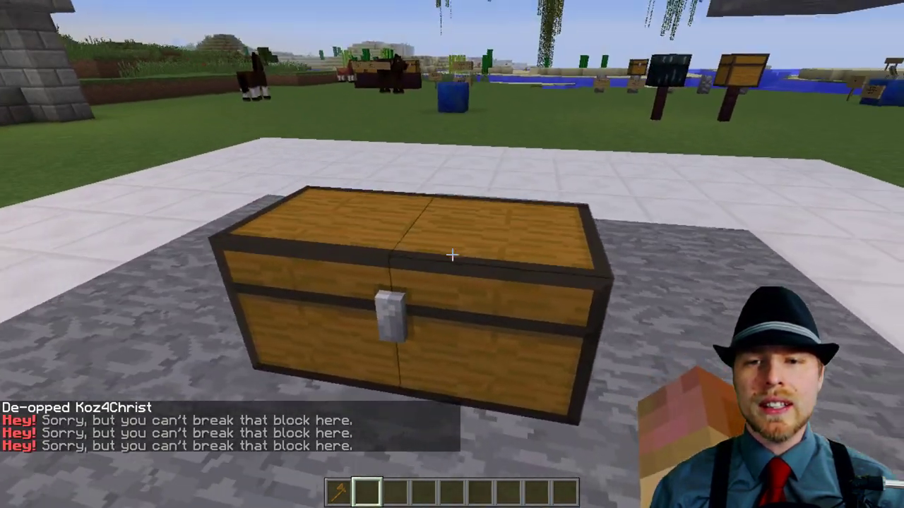
Open and close the chest twice as a non-op player to verify access.
right_click(452, 254)
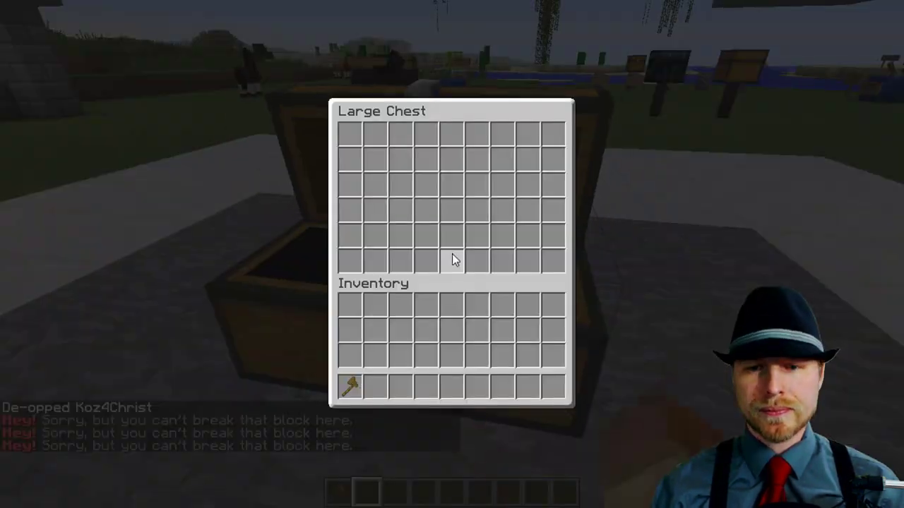
key("Escape")
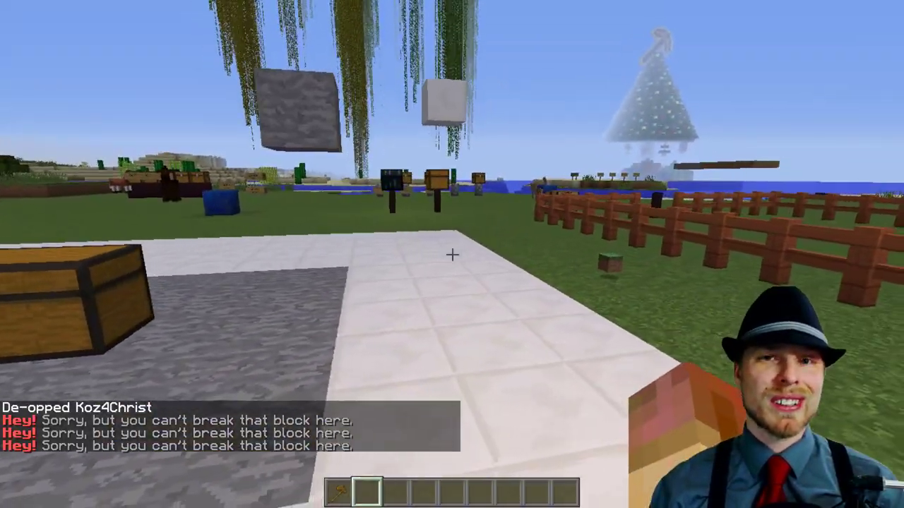
key("t")
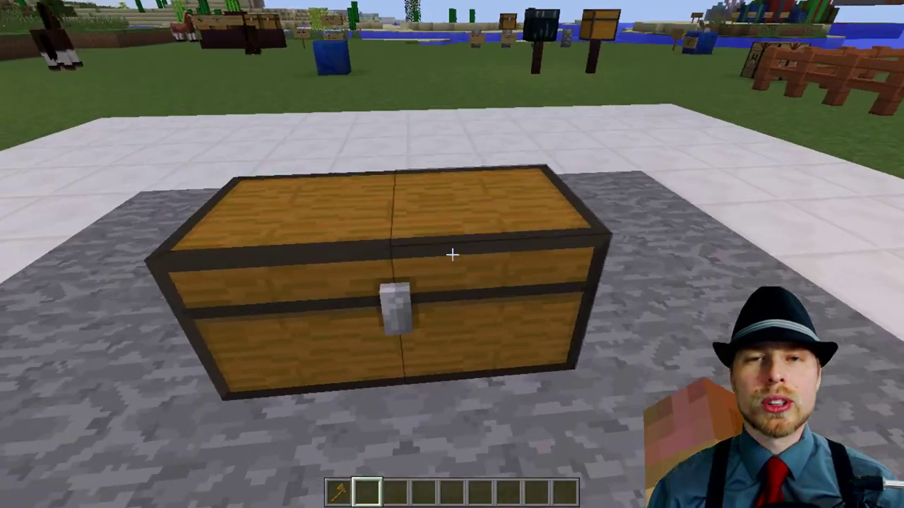
right_click(451, 254)
key("Escape")
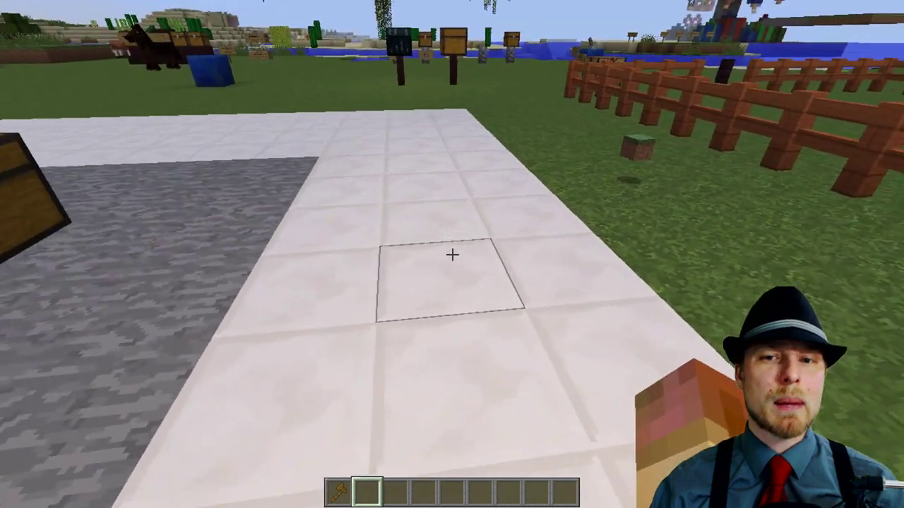
key("s")
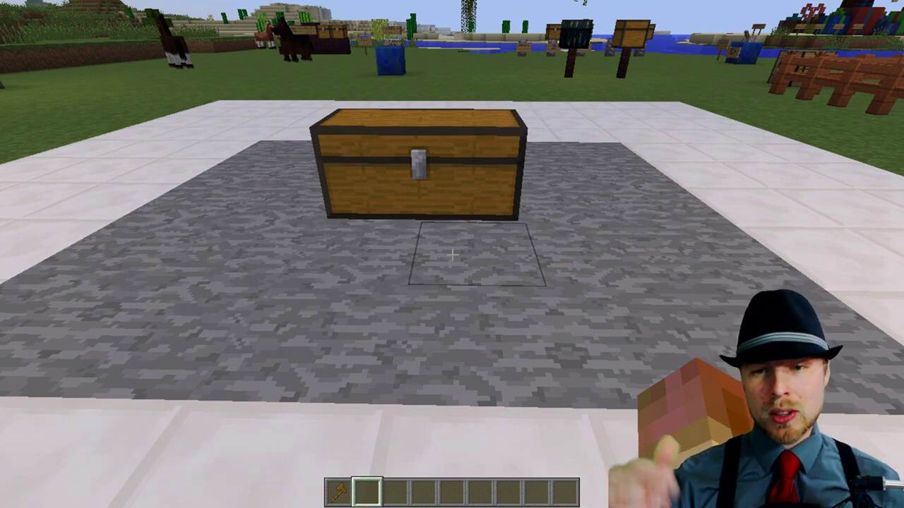
key("w")
key("t")
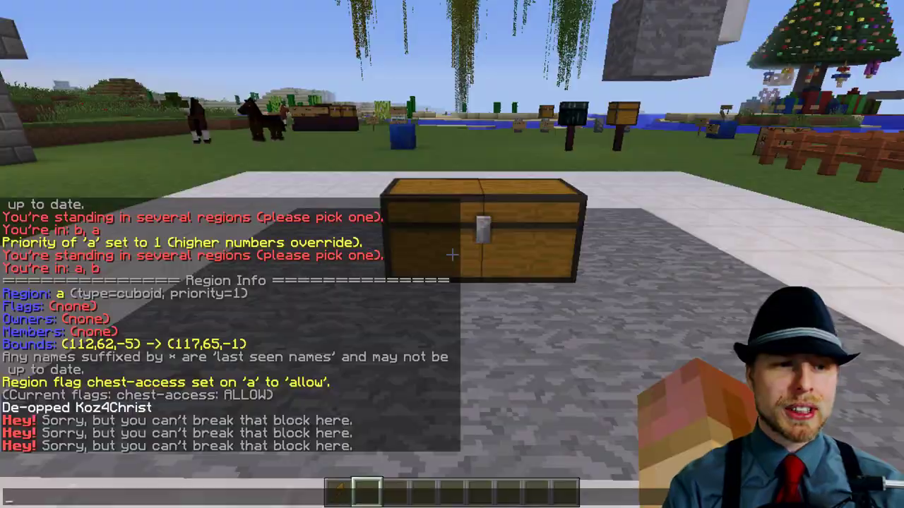
Set region a's build flag with /rg flag A build.
key("Escape")
key("s")
key("slash")
type("rg flag")
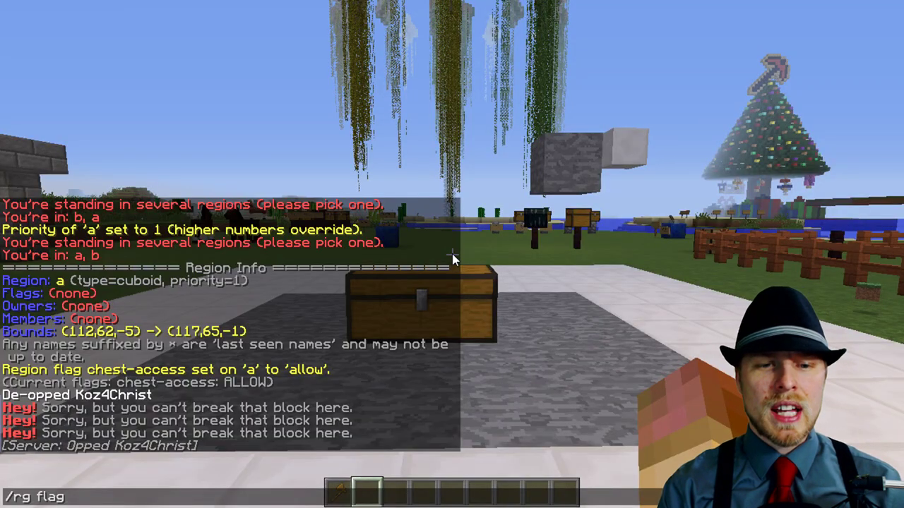
type(" A build all")
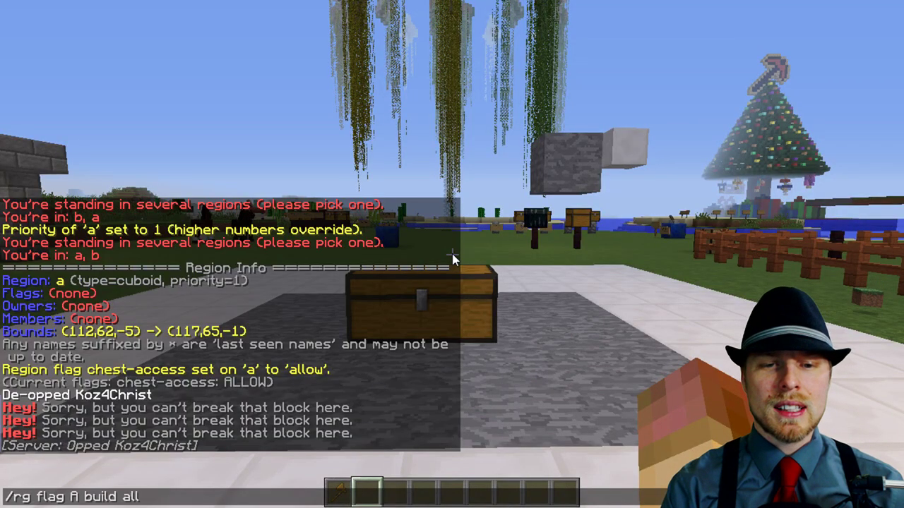
key("Return")
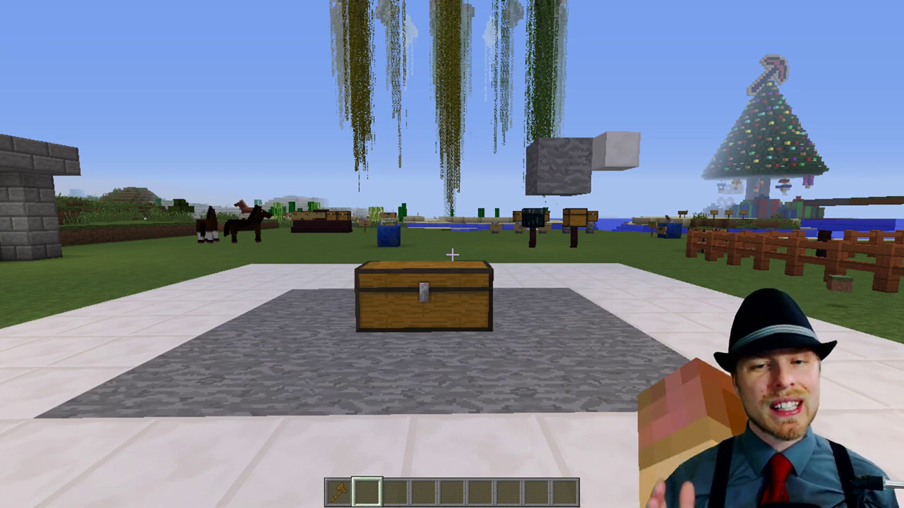
As a de-opped player, dig a shaft through the cobblestone floor beside the chest, then climb out.
key("t")
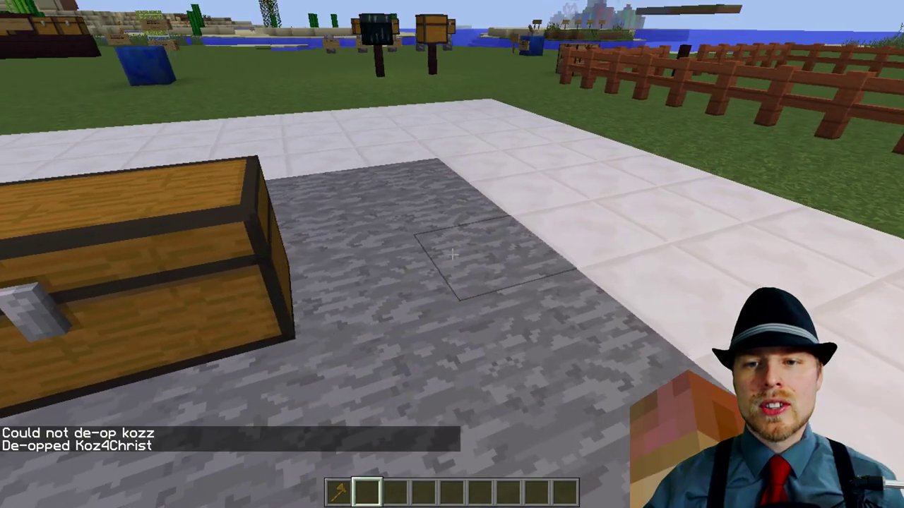
left_click(452, 255)
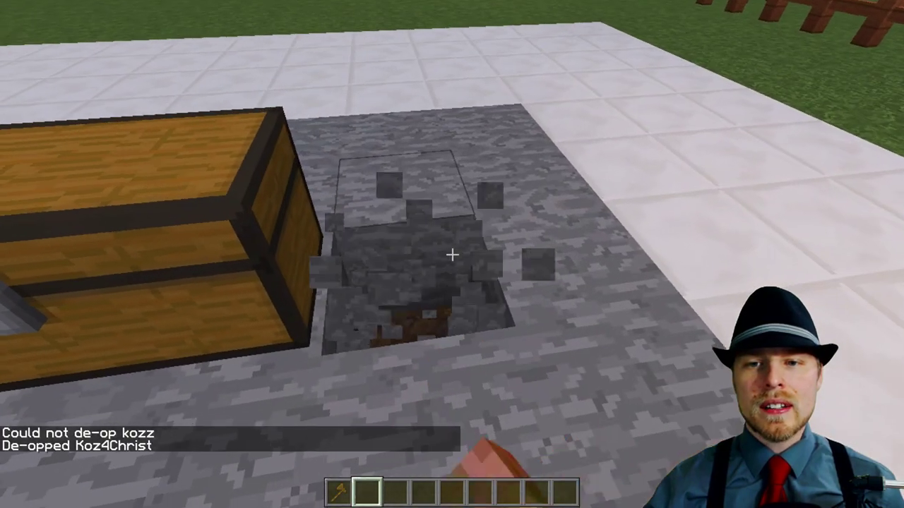
left_click(452, 255)
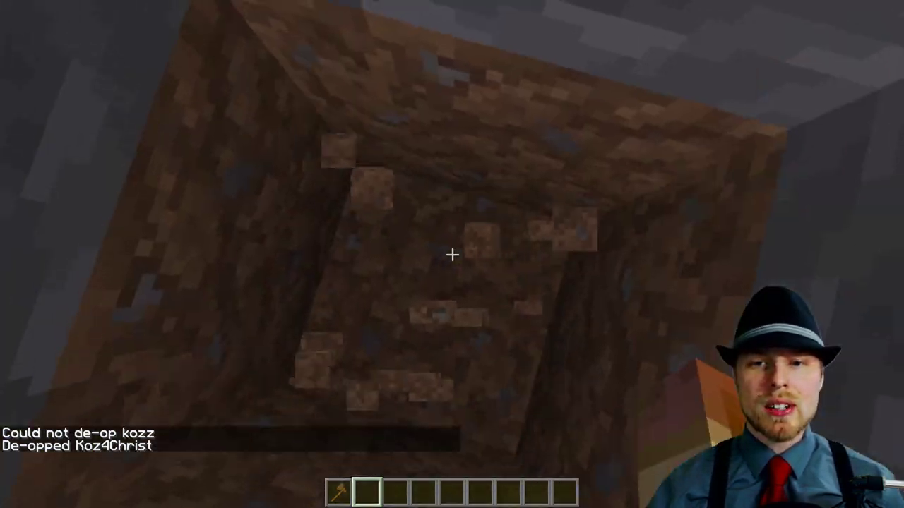
left_click(452, 254)
key("space")
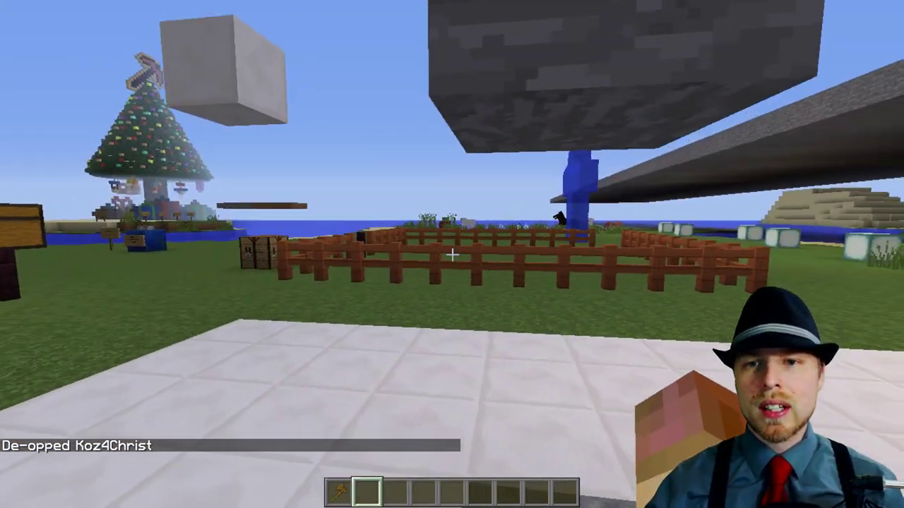
left_click(452, 254)
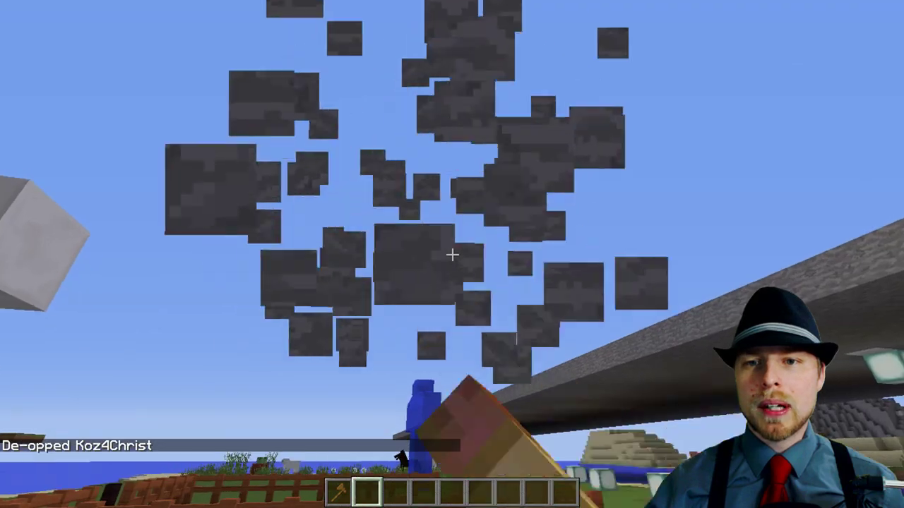